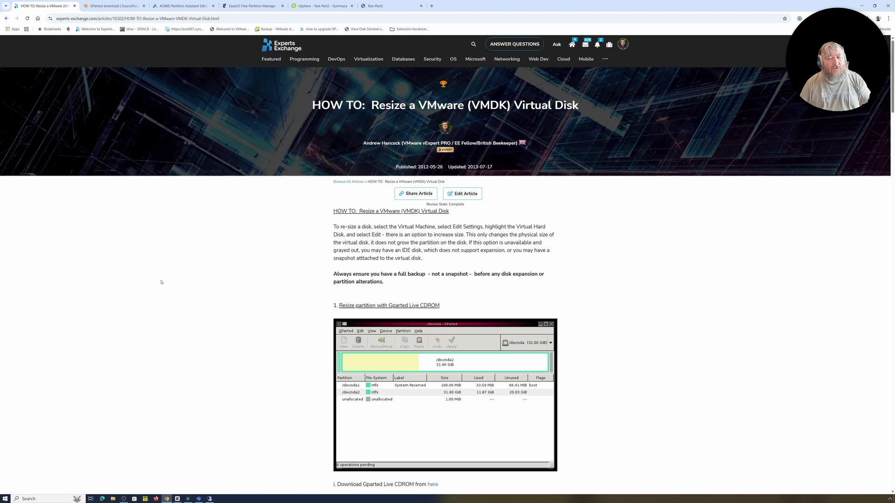
Review the GParted, AOMEI Partition Assistant and EaseUS Partition Master Free web pages
{"action": "left_click", "coordinate": [110, 7]}
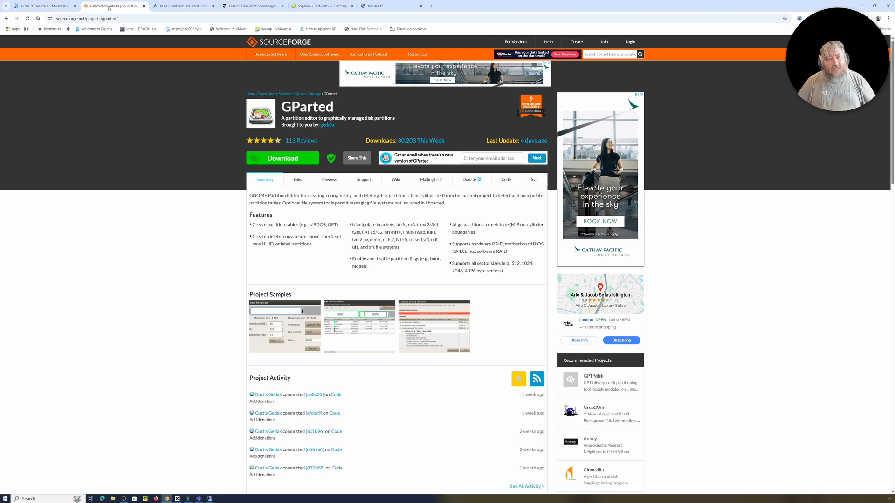
{"action": "left_click", "coordinate": [172, 6]}
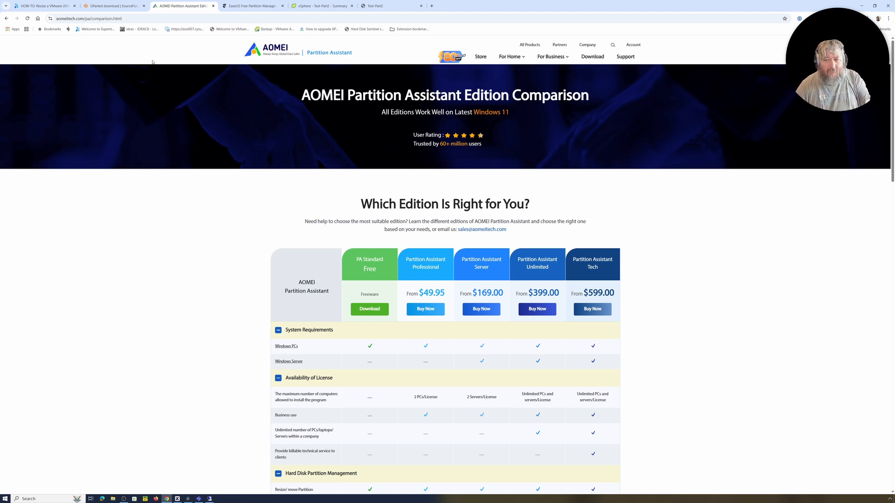
{"action": "left_click", "coordinate": [235, 6]}
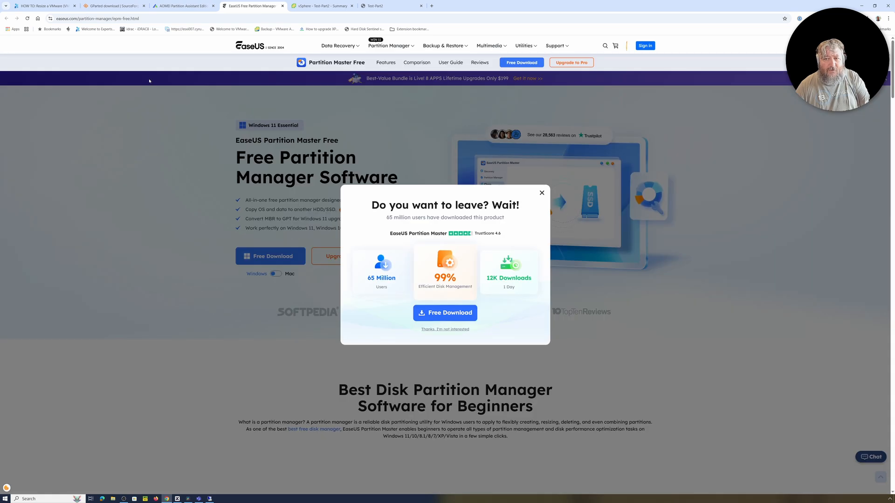
{"action": "left_click", "coordinate": [181, 6]}
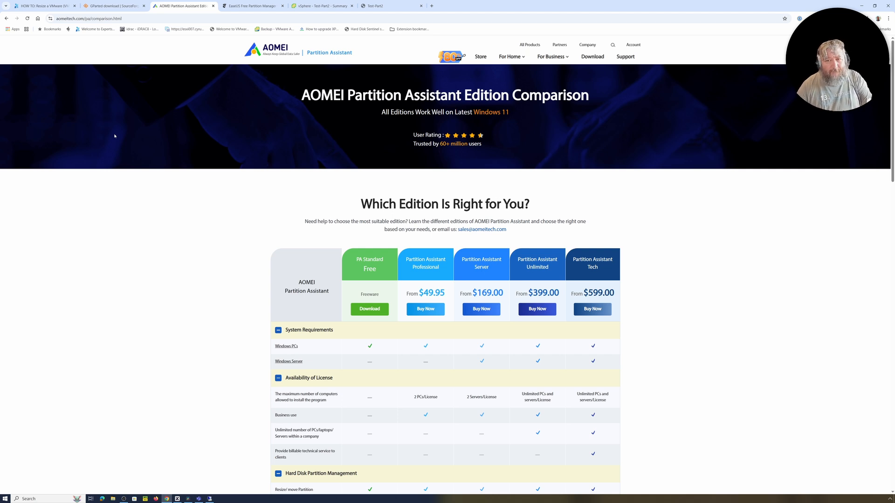
Close the disconnected Test-Part2 web console page and switch to the virtual machine's desktop session
{"action": "left_click", "coordinate": [387, 7]}
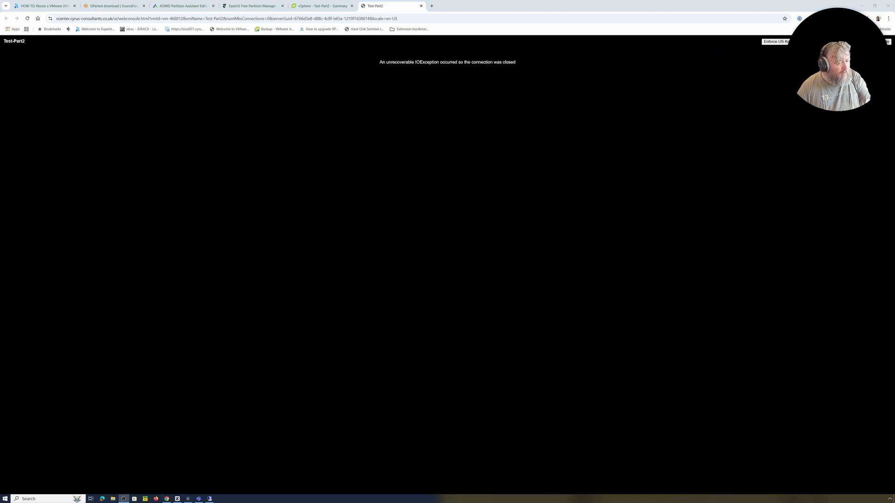
{"action": "left_click", "coordinate": [423, 7]}
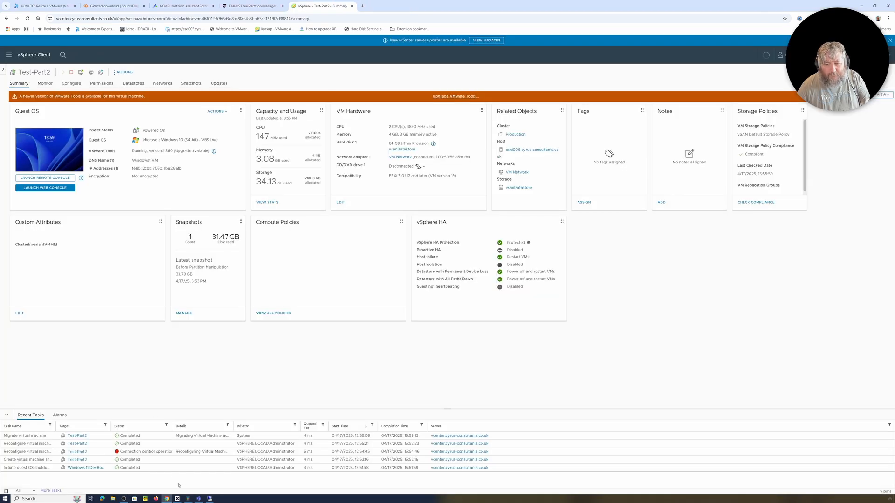
{"action": "left_click", "coordinate": [209, 499]}
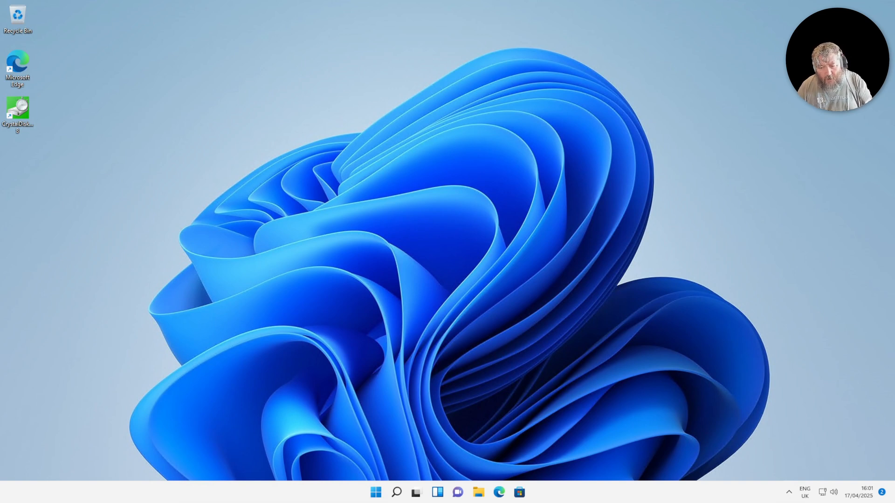
Open Disk Management full screen and select the unallocated space on Disk 0
{"action": "right_click", "coordinate": [375, 495]}
{"action": "left_click", "coordinate": [381, 318]}
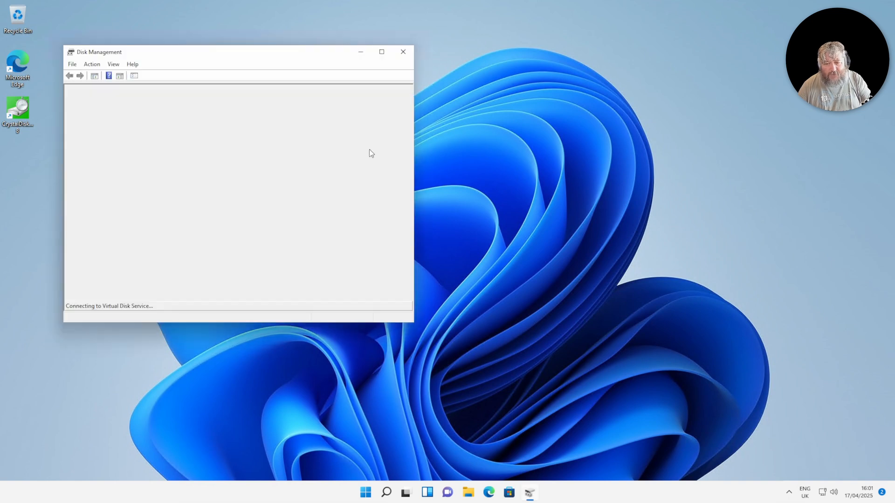
{"action": "left_click", "coordinate": [381, 52]}
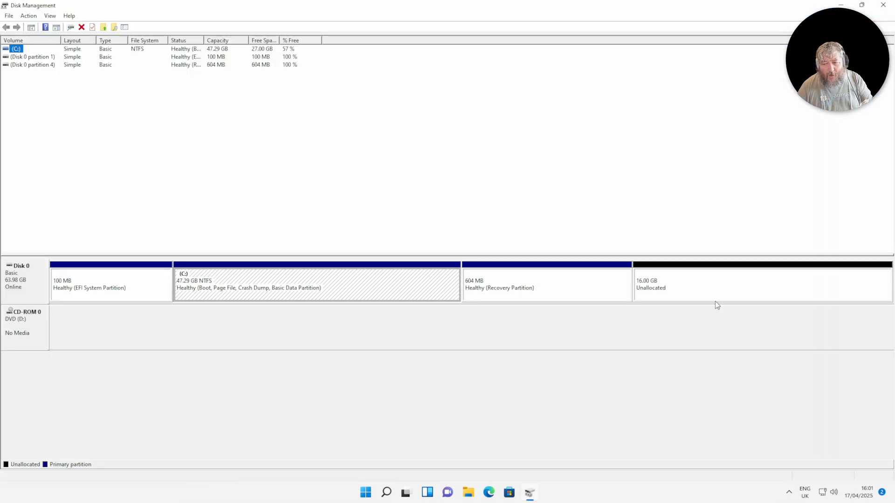
{"action": "left_click", "coordinate": [738, 285]}
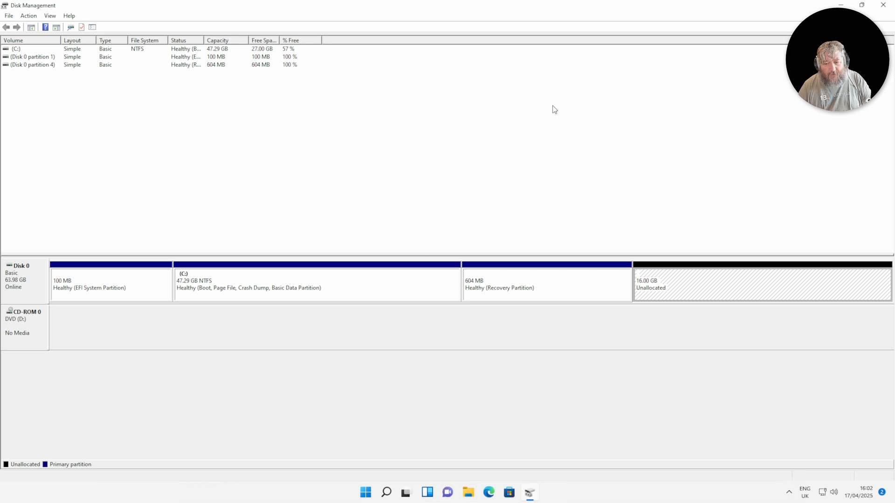
Open the network share \\cyrusnas1\isos through the Run dialog
{"action": "right_click", "coordinate": [365, 495]}
{"action": "left_click", "coordinate": [366, 437]}
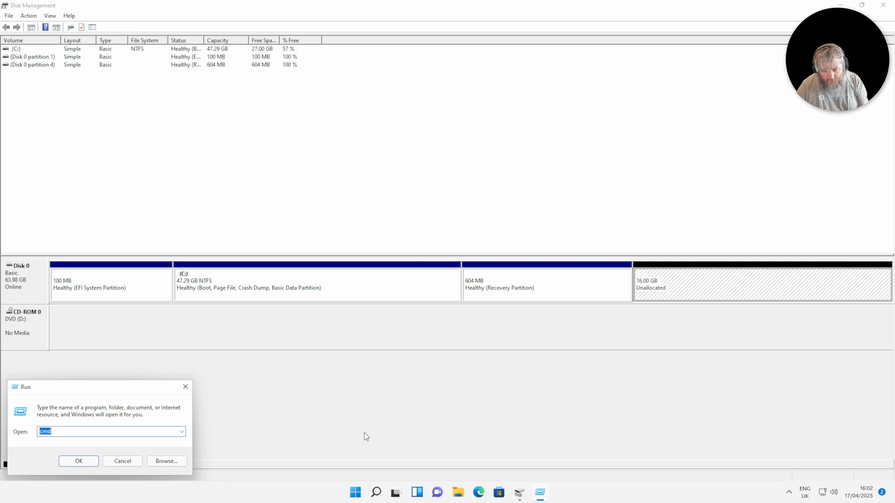
{"action": "type", "text": "\\\\cyrusj"}
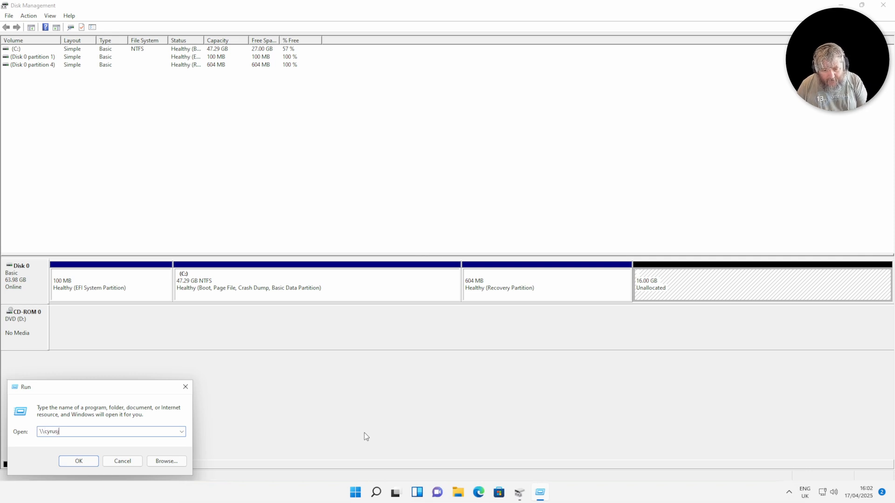
{"action": "type", "text": "nas1\\isos"}
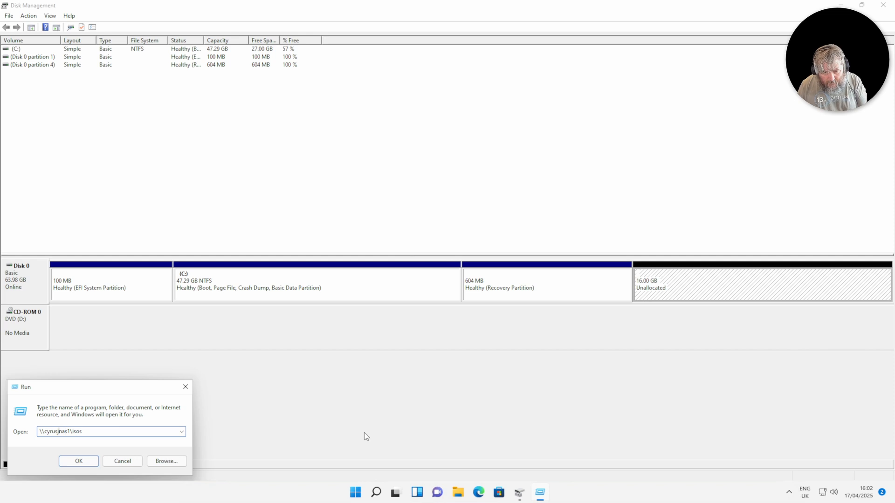
{"action": "key", "text": "BackSpace"}
{"action": "key", "text": "BackSpace"}
{"action": "type", "text": "s"}
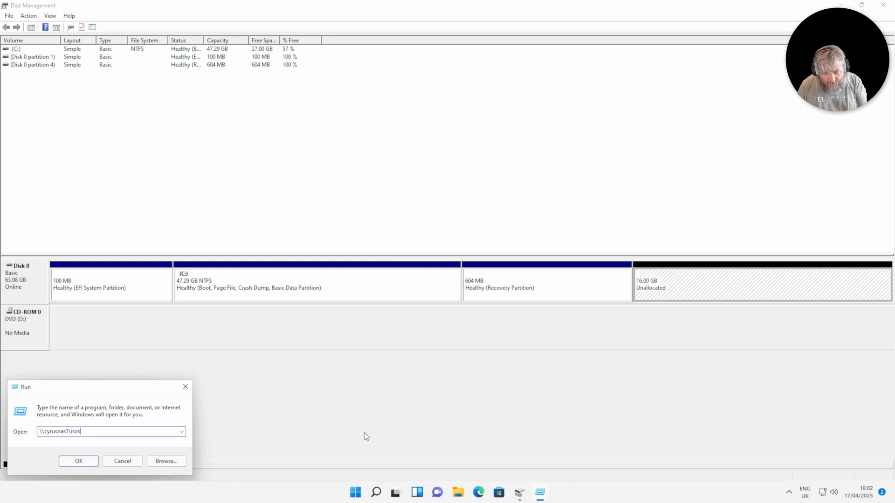
{"action": "key", "text": "Return"}
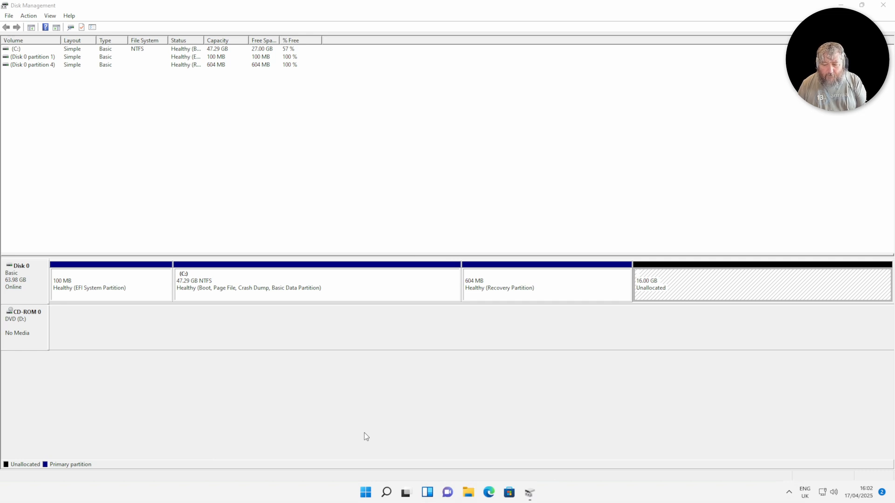
Run the network path \\cyrusnas1\isos a second time
{"action": "right_click", "coordinate": [367, 493]}
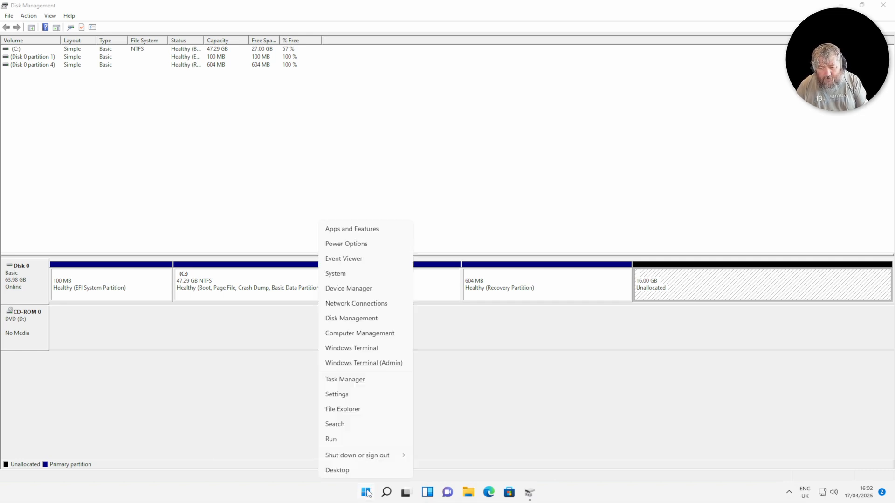
{"action": "left_click", "coordinate": [371, 441]}
{"action": "type", "text": "cyr"}
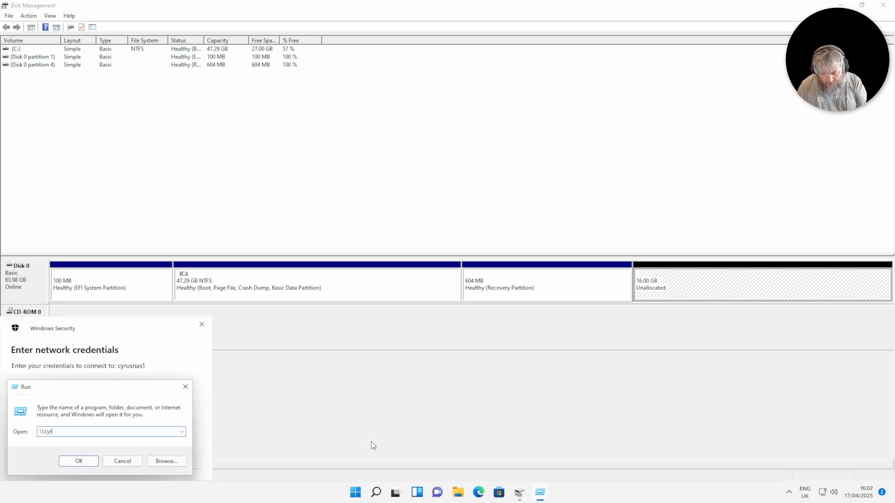
{"action": "type", "text": "usnas1\\isos"}
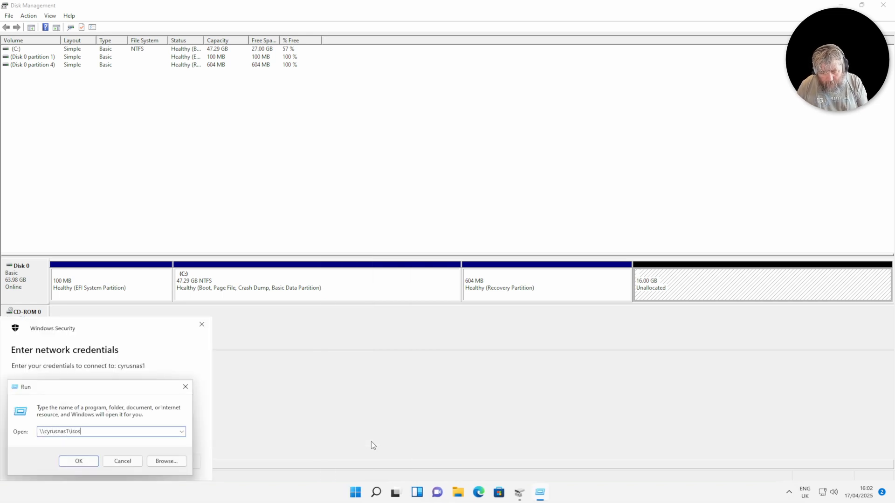
{"action": "key", "text": "Return"}
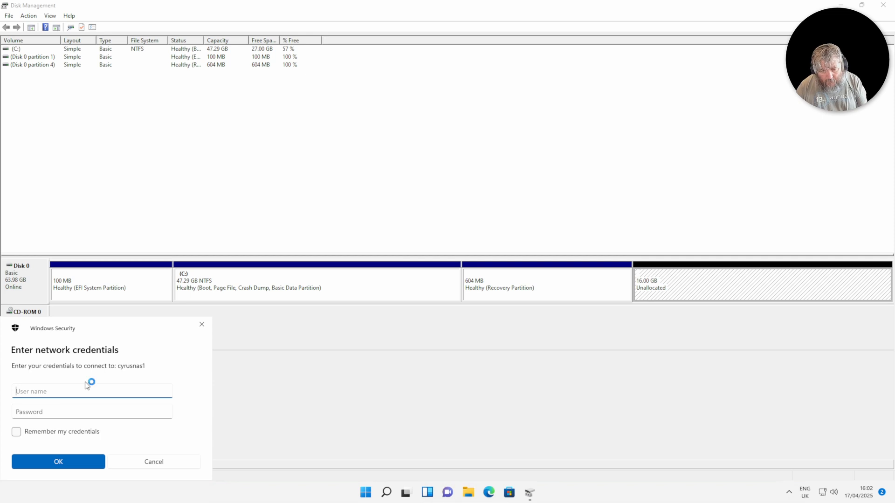
Sign in to cyrusnas1 with the account's user name and password, and cancel the duplicate credentials prompt
{"action": "type", "text": "musicv"}
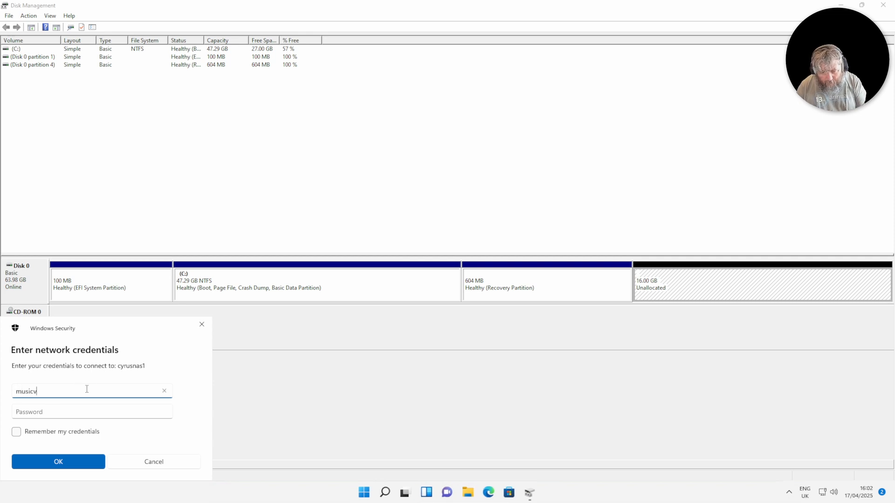
{"action": "key", "text": "Tab"}
{"action": "type", "text": "•••••••••••"}
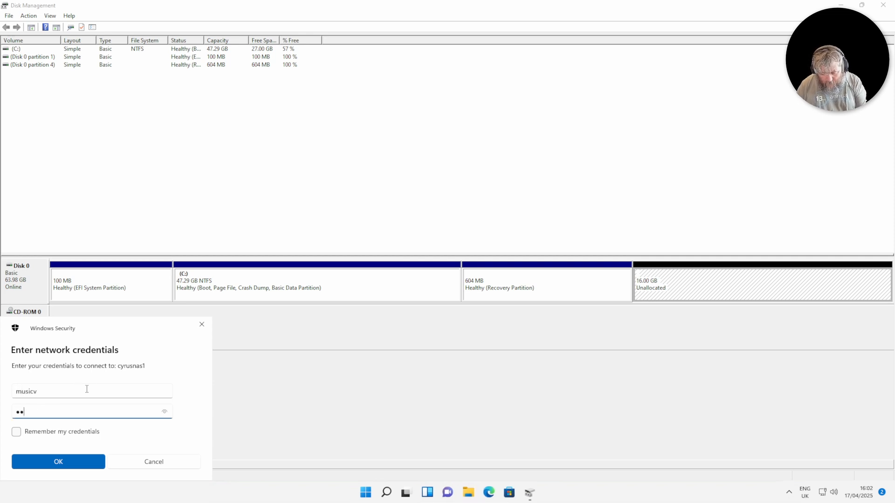
{"action": "type", "text": "••••"}
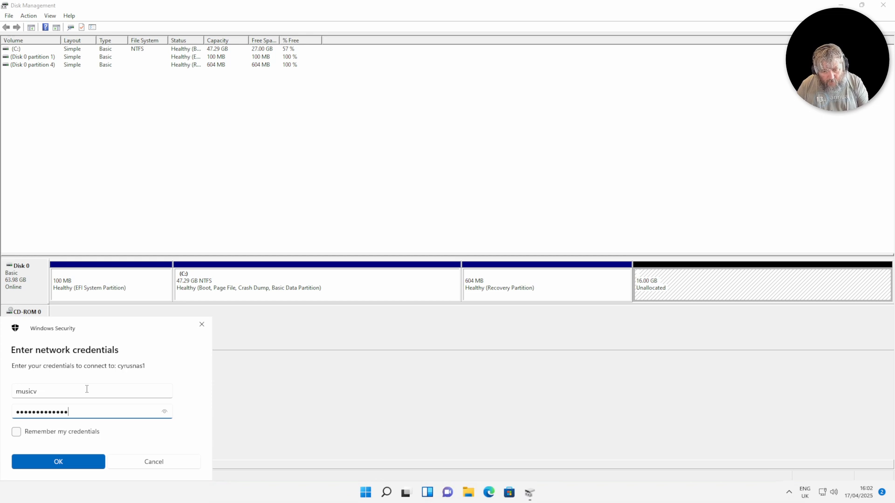
{"action": "left_click", "coordinate": [83, 395]}
{"action": "key", "text": "BackSpace"}
{"action": "key", "text": "Return"}
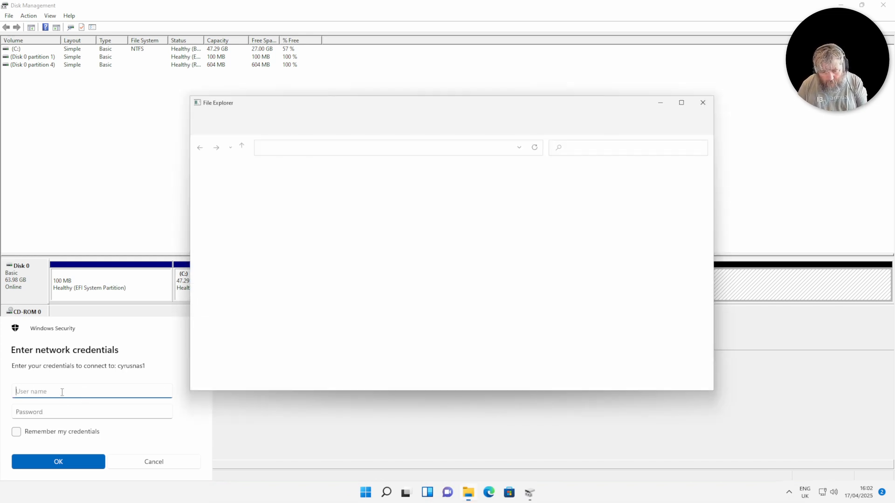
{"action": "left_click", "coordinate": [154, 460]}
{"action": "key", "text": "super+r"}
{"action": "left_click", "coordinate": [112, 461]}
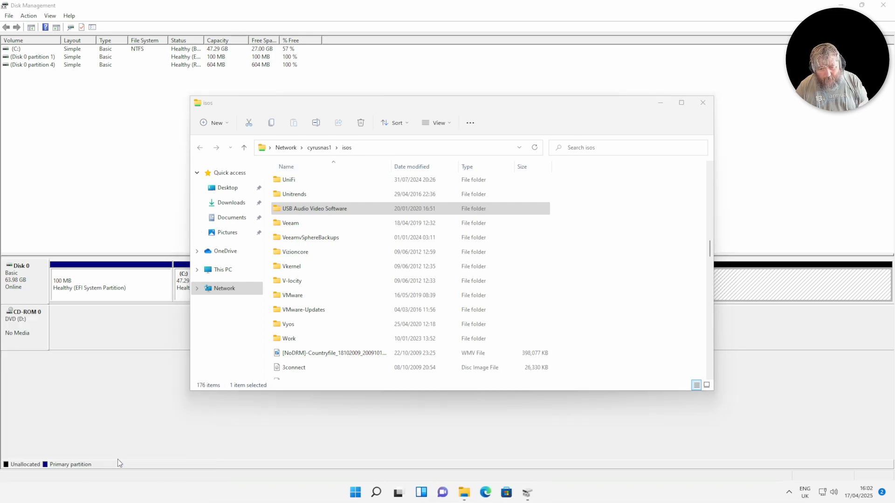
Open the Partition Tools folder in the isos share
{"action": "scroll", "coordinate": [336, 293], "scroll_direction": "up", "scroll_amount": 15}
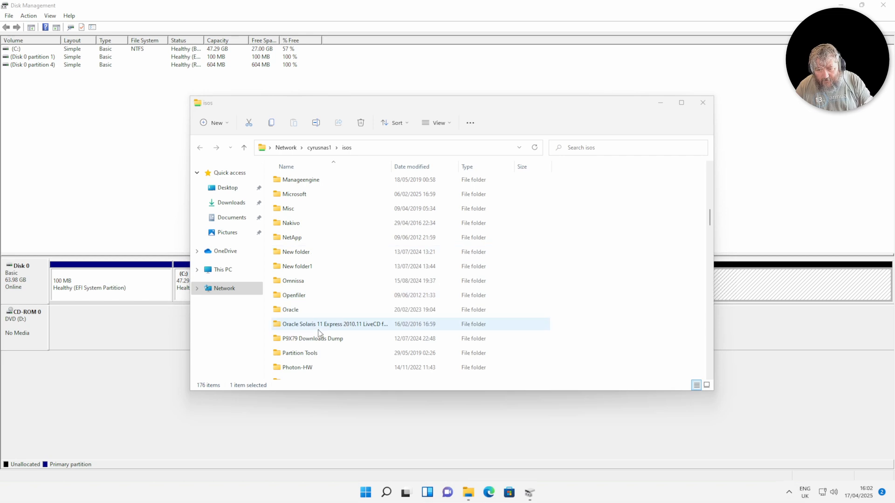
{"action": "scroll", "coordinate": [332, 282], "scroll_direction": "up", "scroll_amount": 5}
{"action": "scroll", "coordinate": [337, 273], "scroll_direction": "down", "scroll_amount": 6}
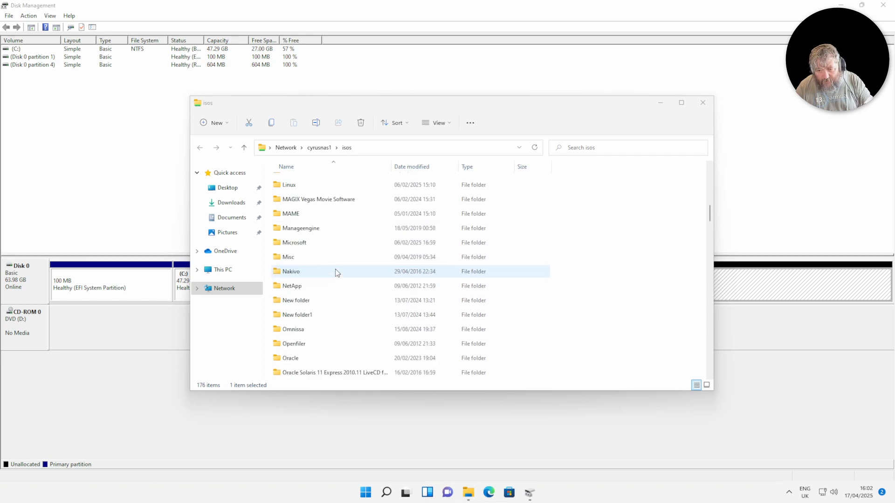
{"action": "left_click", "coordinate": [322, 313]}
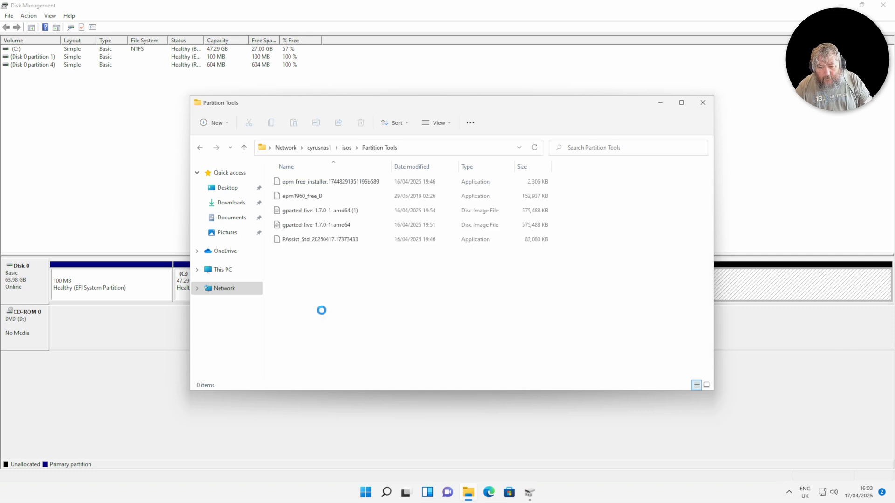
Run the PAssist_Std_20250417.17373433 installer and allow it to make changes to the device
{"action": "double_click", "coordinate": [313, 241]}
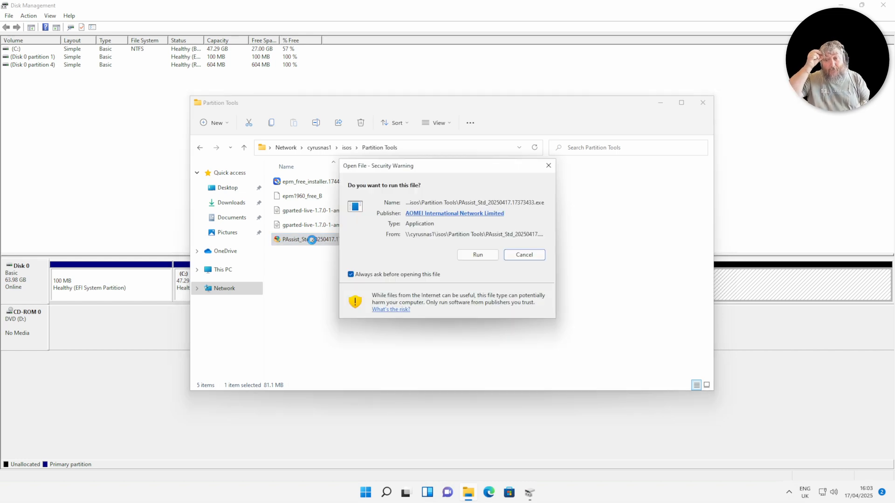
{"action": "left_click", "coordinate": [472, 255]}
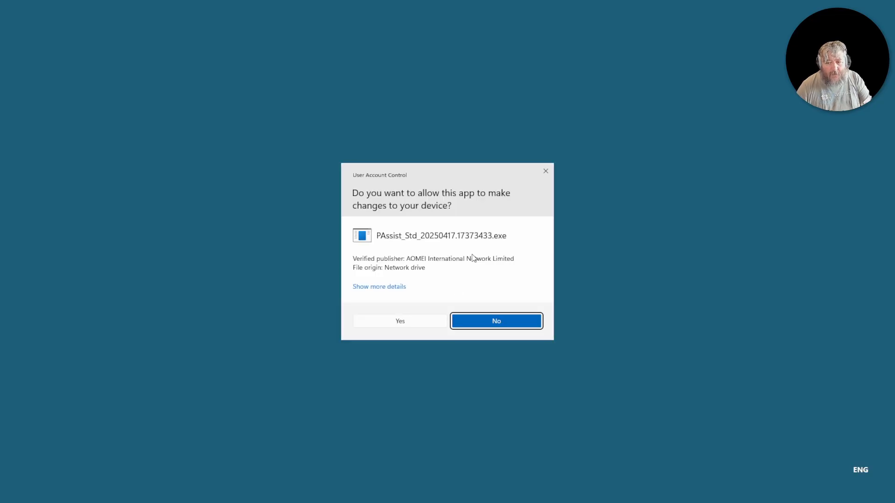
{"action": "left_click", "coordinate": [401, 321]}
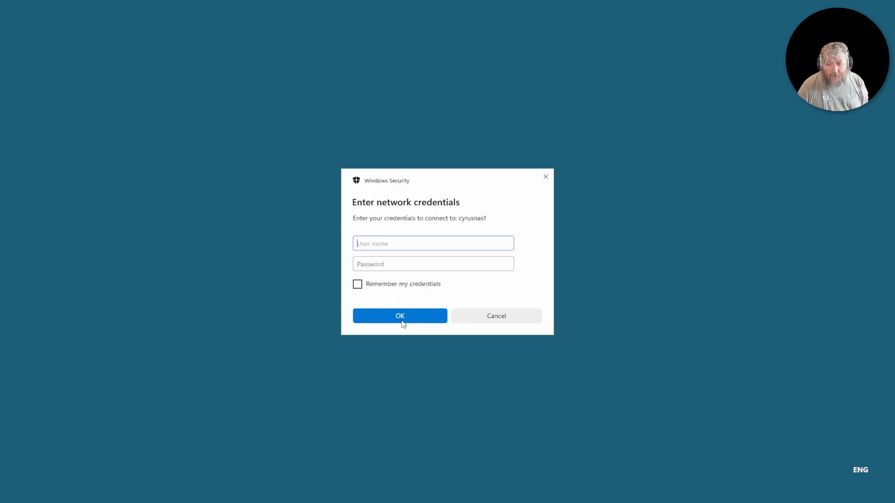
Enter the network user name and password for cyrusnas1 to let the installer start, without saving the credentials
{"action": "type", "text": "music"}
{"action": "key", "text": "Tab"}
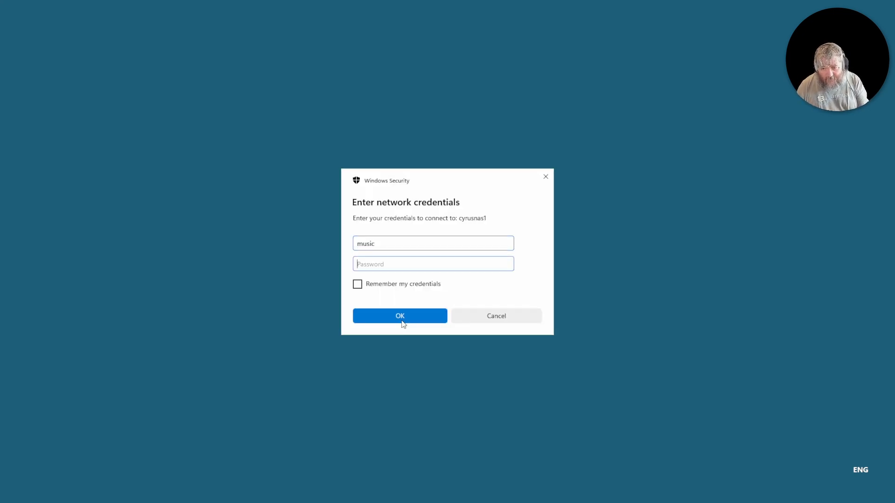
{"action": "type", "text": "•••••"}
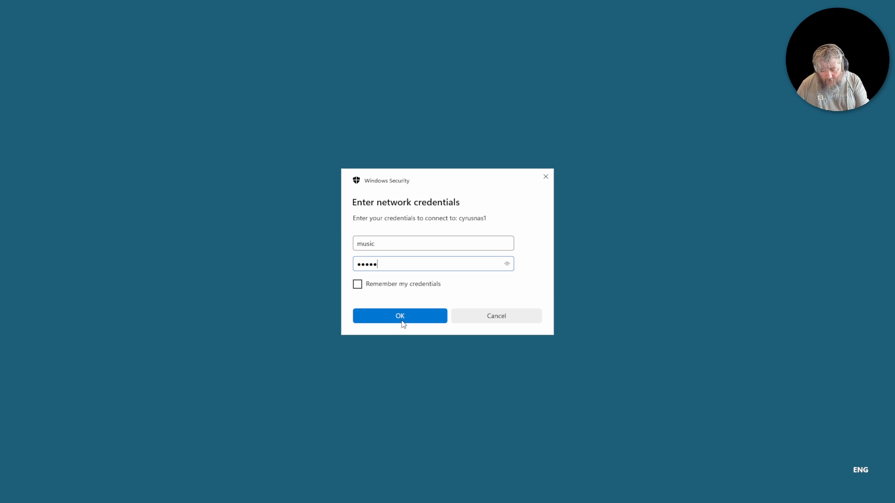
{"action": "key", "text": "BackSpace"}
{"action": "key", "text": "BackSpace"}
{"action": "key", "text": "BackSpace"}
{"action": "key", "text": "BackSpace"}
{"action": "key", "text": "BackSpace"}
{"action": "type", "text": "••"}
{"action": "key", "text": "BackSpace"}
{"action": "key", "text": "BackSpace"}
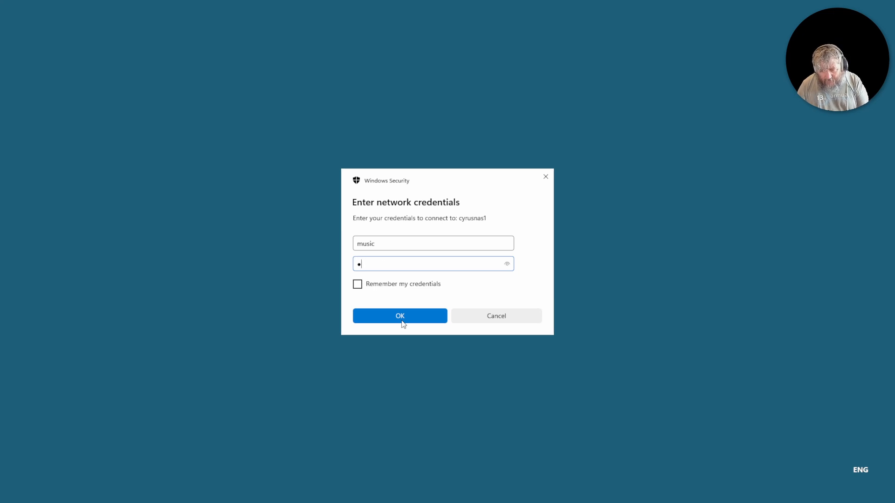
{"action": "type", "text": "•••••••••"}
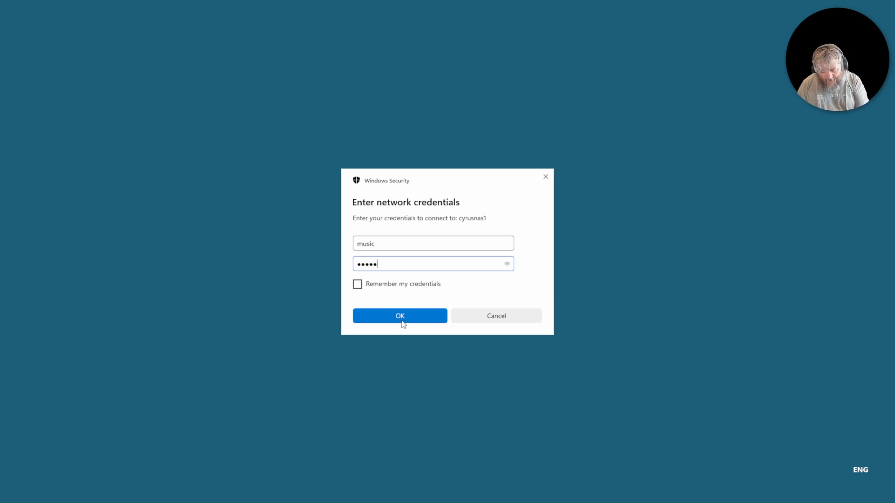
{"action": "type", "text": "•••••"}
{"action": "left_click", "coordinate": [401, 320]}
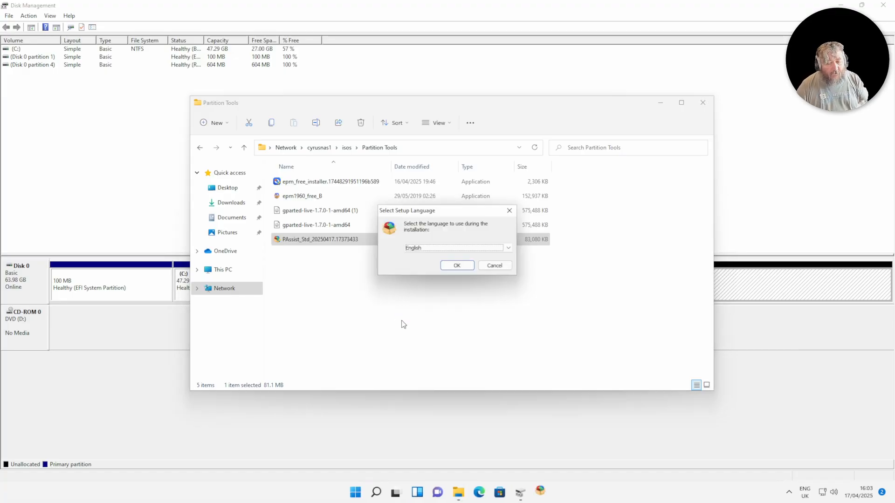
Install AOMEI Partition Assistant in English, skipping the Pro Edition offer, and close the Partition Tools folder window
{"action": "left_click", "coordinate": [456, 264]}
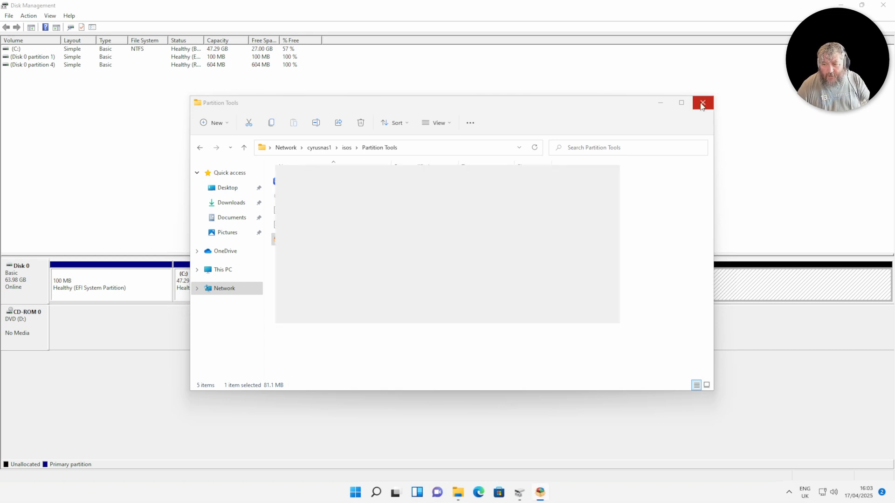
{"action": "left_click", "coordinate": [702, 104]}
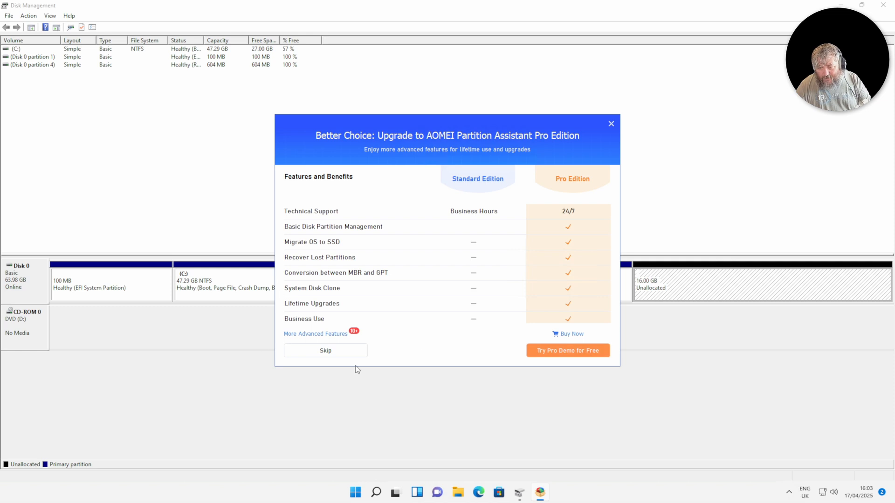
{"action": "left_click", "coordinate": [340, 357]}
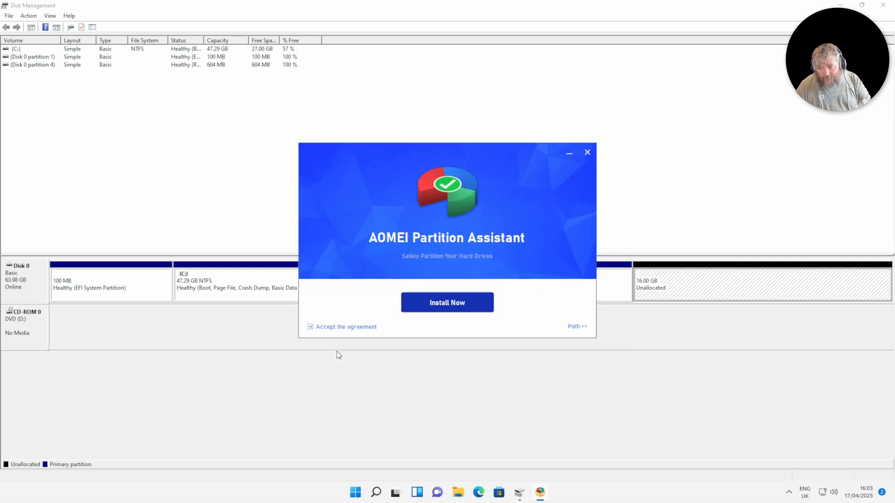
{"action": "left_click", "coordinate": [457, 302]}
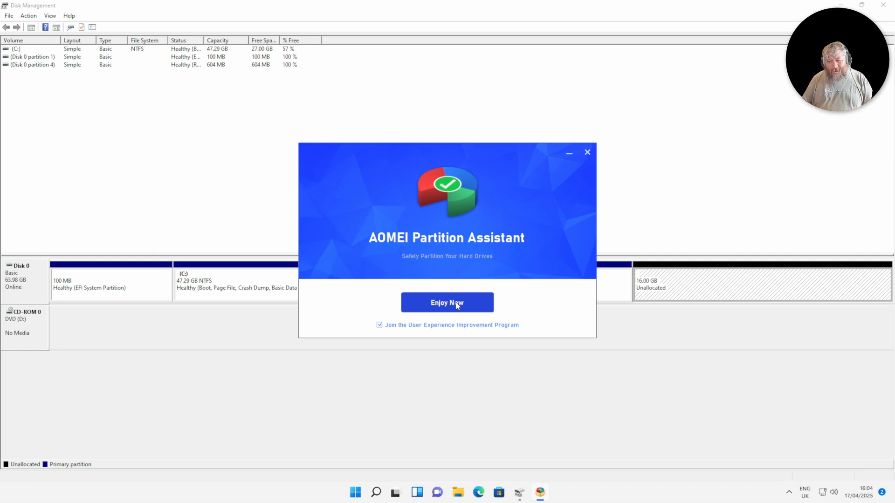
Launch AOMEI Partition Assistant from the finished installer, dismiss the Pro Edition upgrade offer and maximize the program window
{"action": "left_click", "coordinate": [456, 304]}
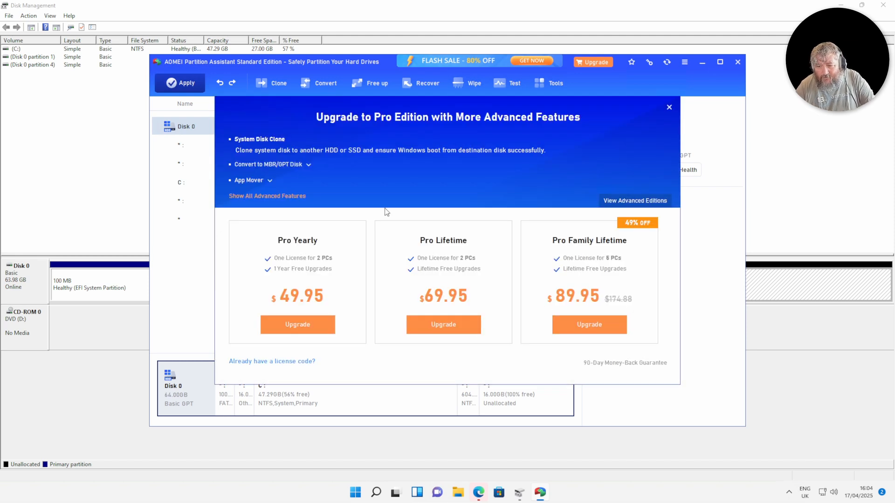
{"action": "left_click", "coordinate": [670, 108]}
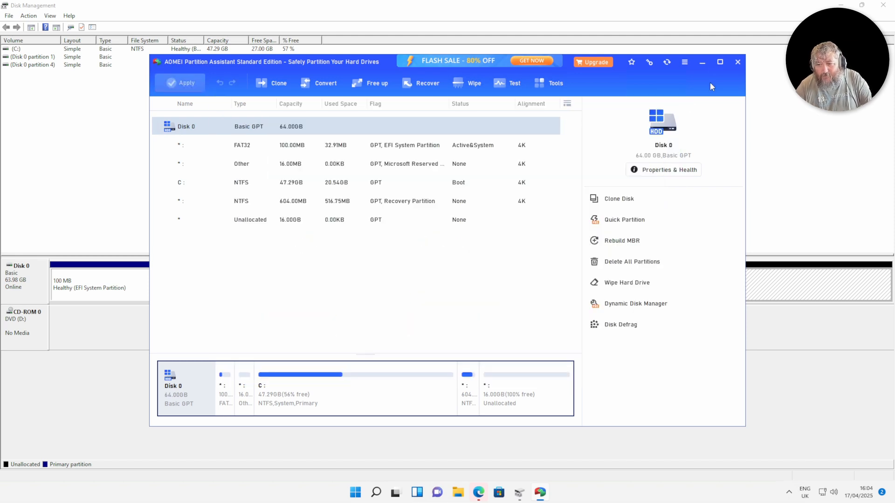
{"action": "left_click", "coordinate": [718, 64]}
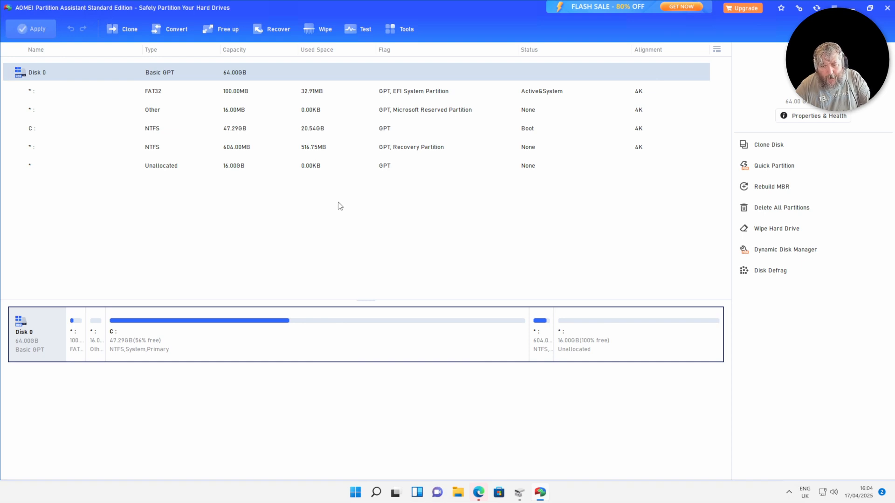
Examine Disk 0's recovery partition, unallocated space and C: partition, and check the move and resize options for C:
{"action": "left_click", "coordinate": [161, 144]}
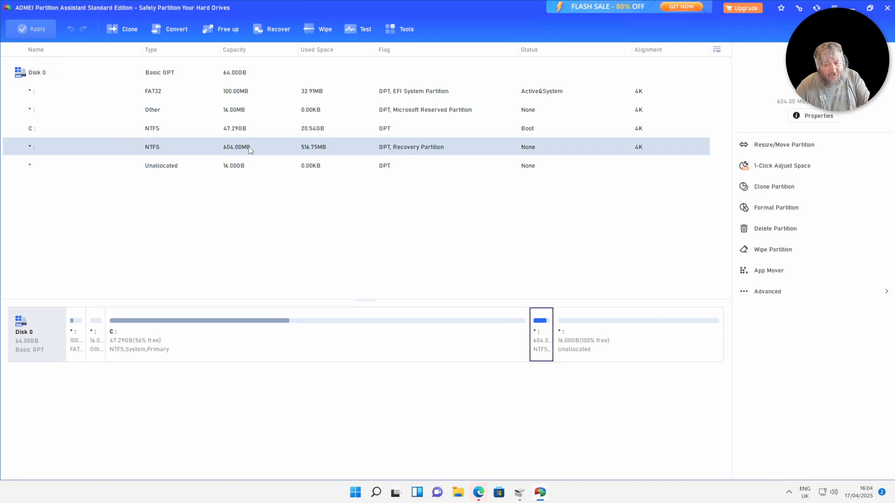
{"action": "left_click", "coordinate": [177, 169]}
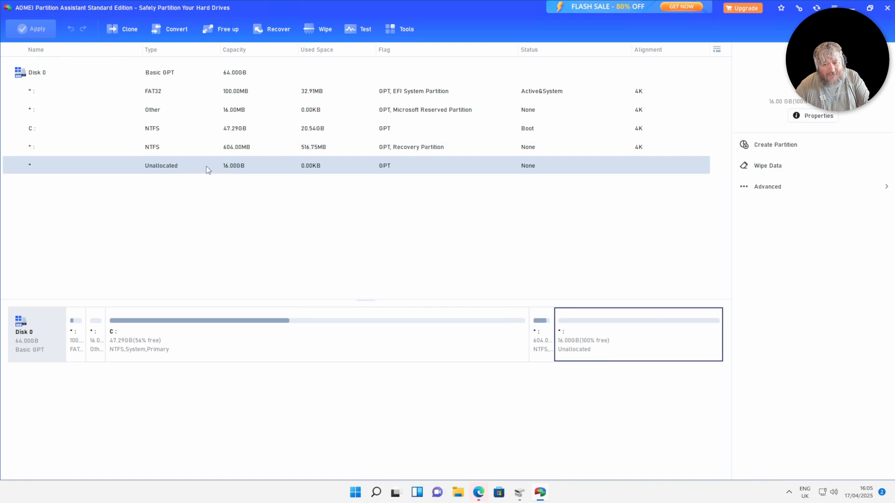
{"action": "left_click", "coordinate": [167, 131]}
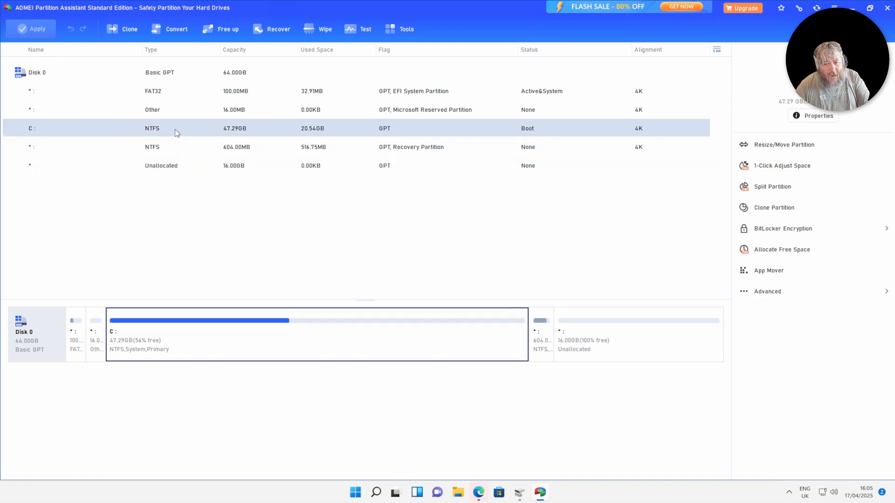
{"action": "left_click", "coordinate": [178, 146]}
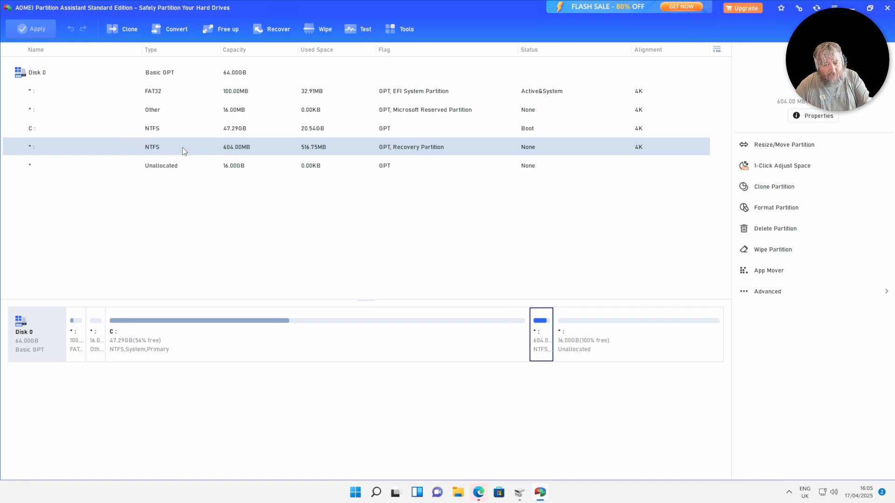
{"action": "left_click", "coordinate": [188, 130]}
{"action": "right_click", "coordinate": [188, 130]}
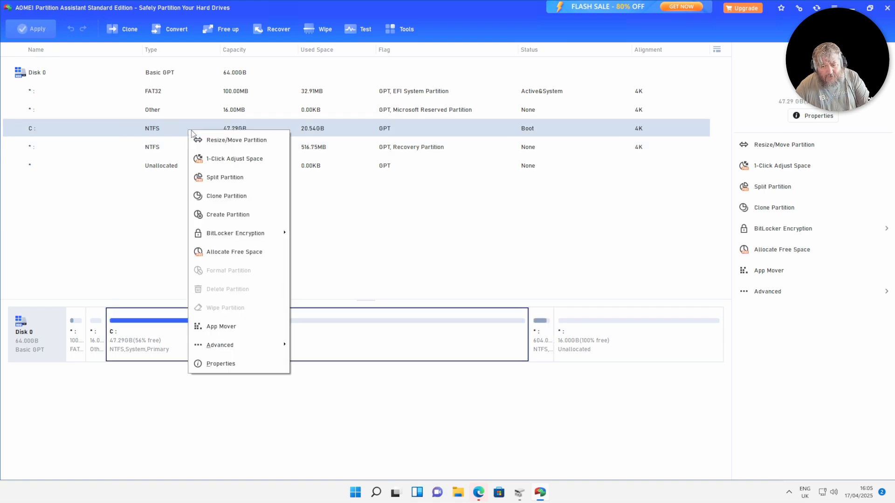
{"action": "left_click", "coordinate": [236, 141]}
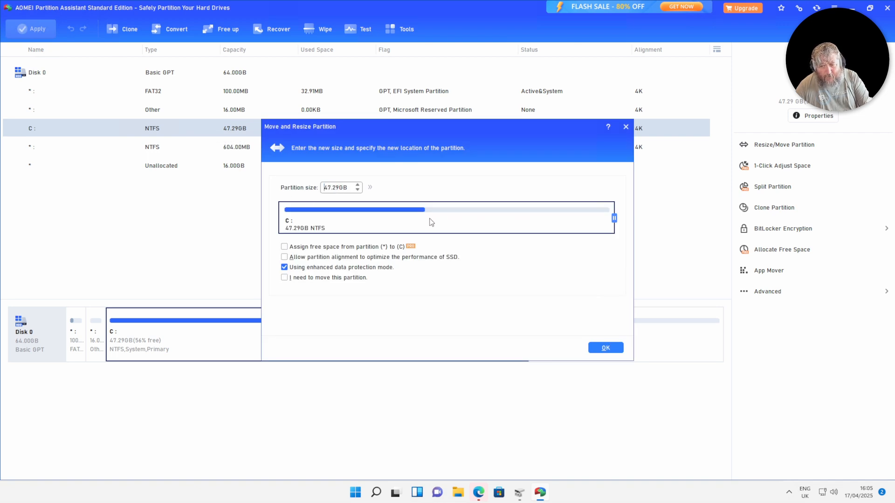
{"action": "left_click", "coordinate": [606, 348]}
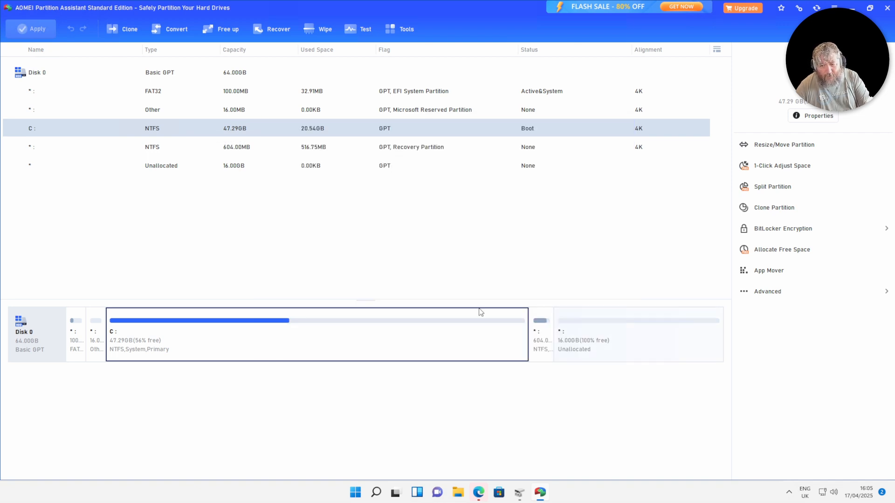
Move the recovery partition to the far end of Disk 0, past the unallocated space, at about 604 MB
{"action": "left_click", "coordinate": [155, 152]}
{"action": "right_click", "coordinate": [154, 150]}
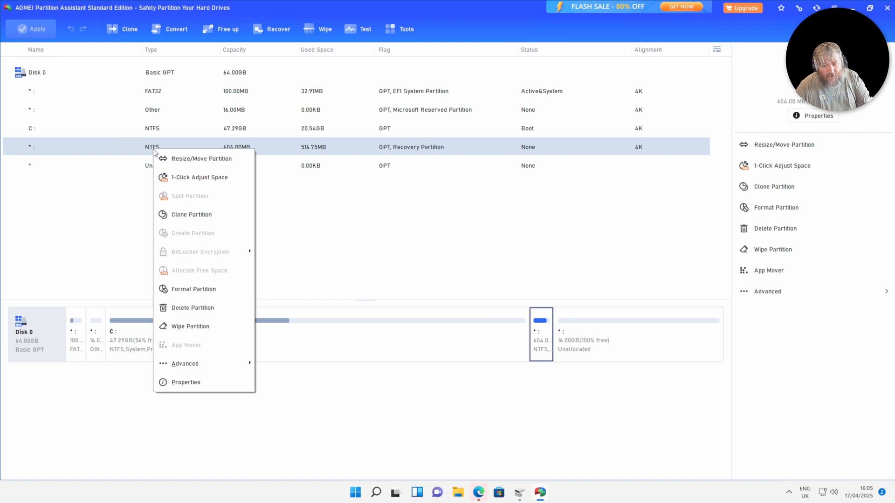
{"action": "left_click", "coordinate": [205, 165]}
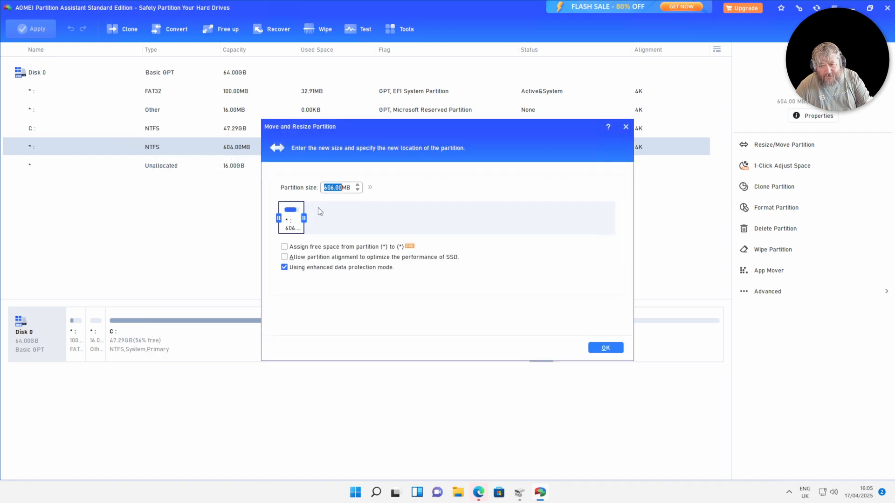
{"action": "left_click_drag", "start_coordinate": [294, 217], "coordinate": [654, 221]}
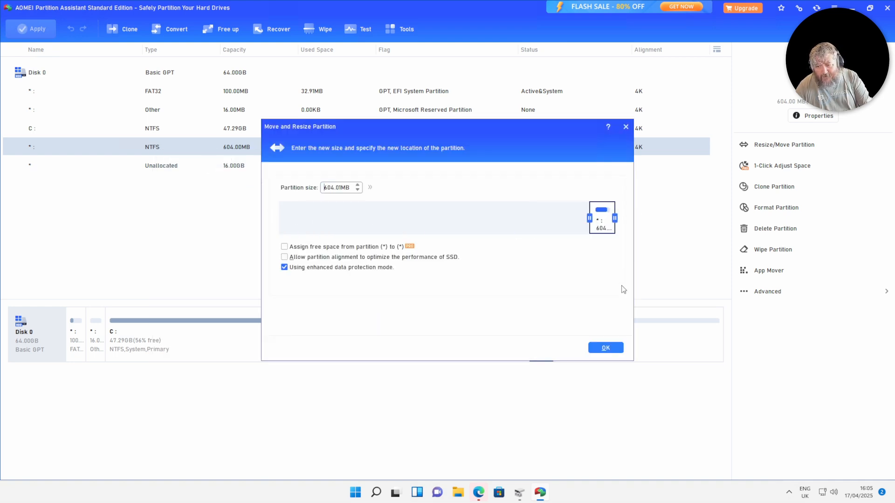
{"action": "left_click", "coordinate": [608, 348]}
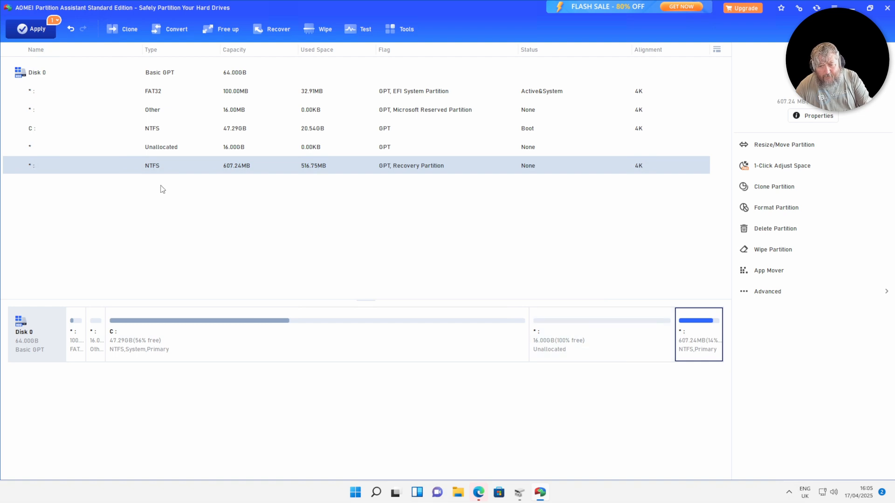
Extend the C: partition to 63.29 GB so that it takes up all the adjacent unallocated space
{"action": "left_click", "coordinate": [162, 134]}
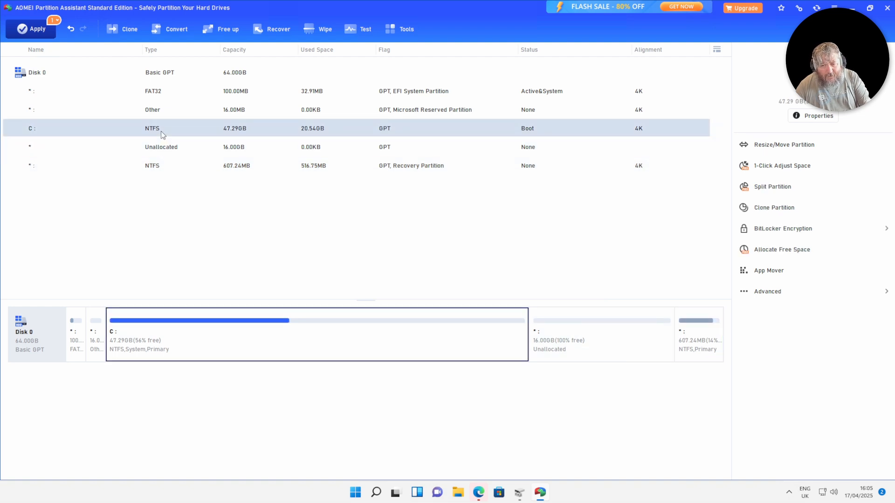
{"action": "right_click", "coordinate": [162, 134]}
{"action": "left_click", "coordinate": [189, 140]}
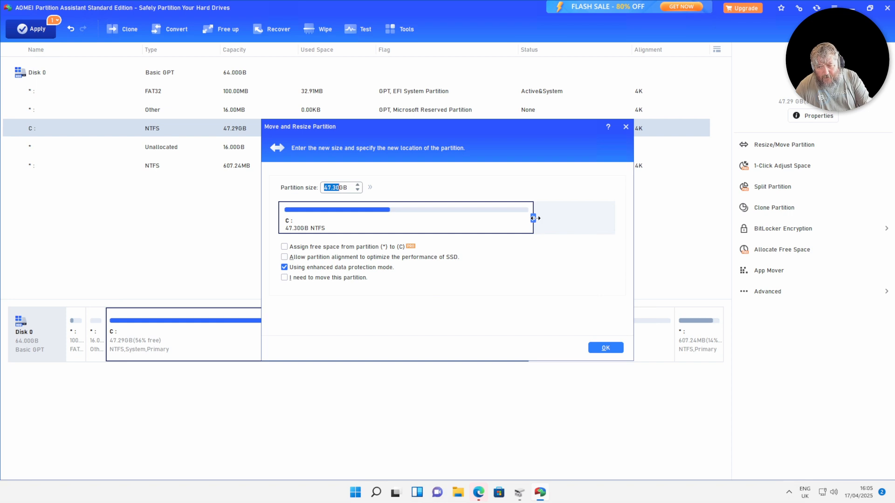
{"action": "left_click_drag", "start_coordinate": [534, 218], "coordinate": [618, 218]}
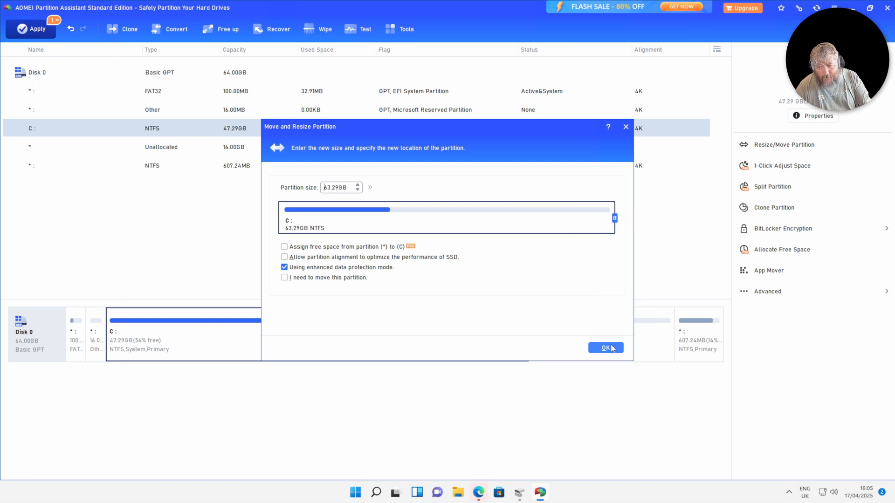
{"action": "left_click", "coordinate": [606, 348]}
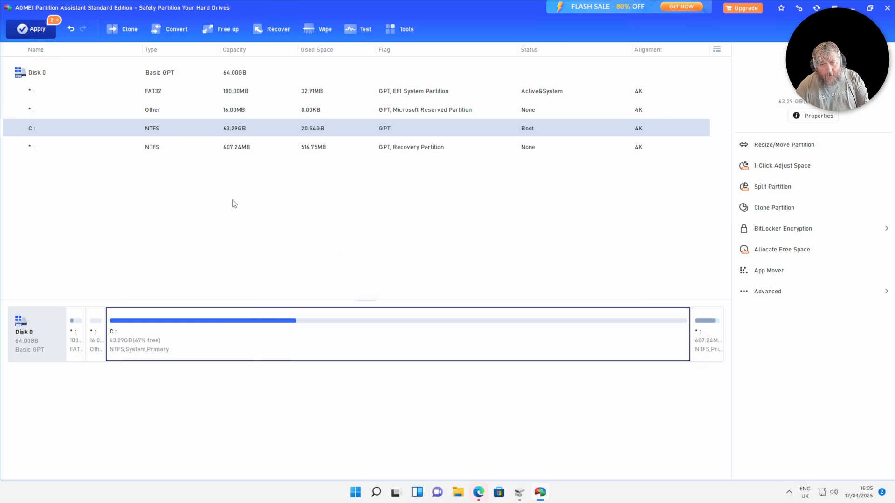
Apply the pending partition operations without checking partitions before execution, restarting into Windows PE mode
{"action": "left_click", "coordinate": [36, 33]}
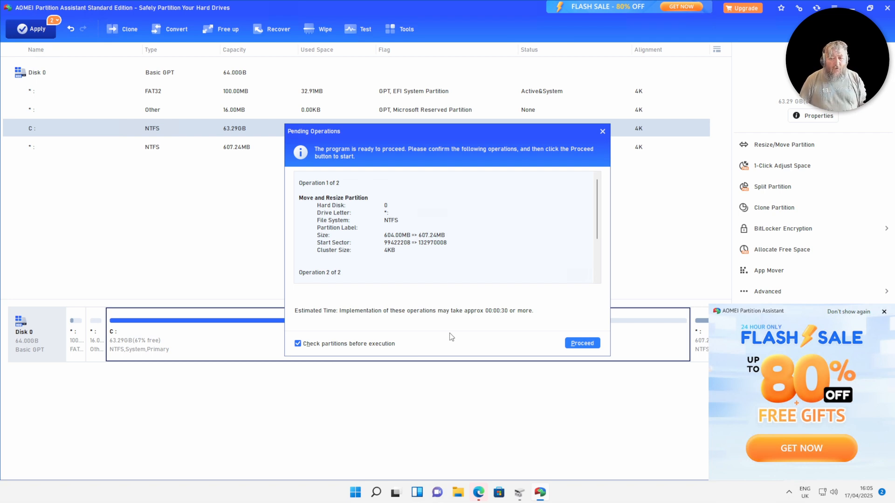
{"action": "left_click", "coordinate": [346, 348]}
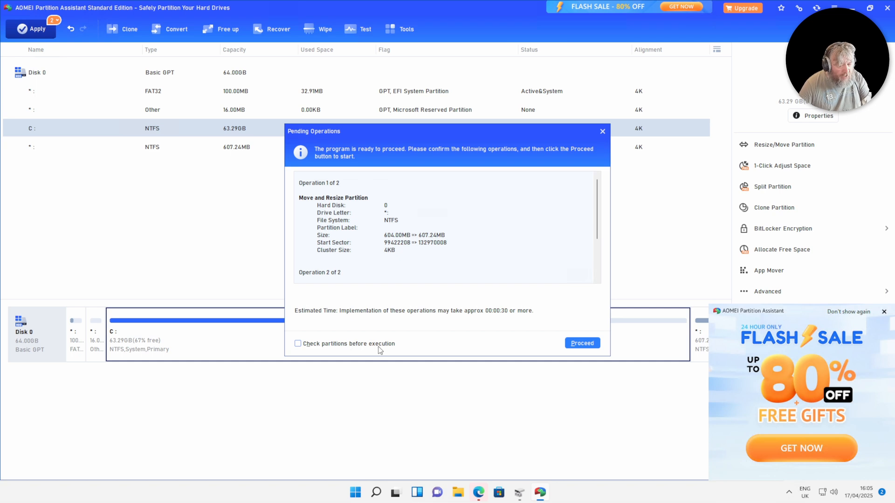
{"action": "left_click", "coordinate": [583, 344]}
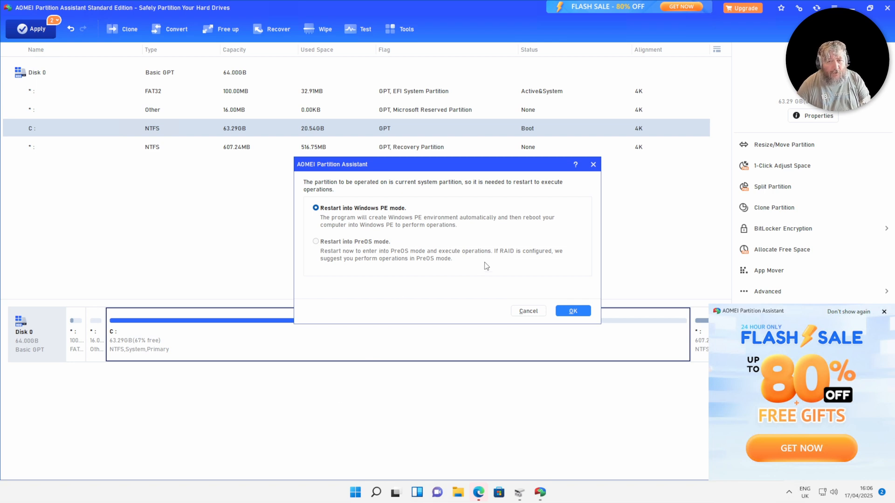
{"action": "left_click", "coordinate": [574, 311]}
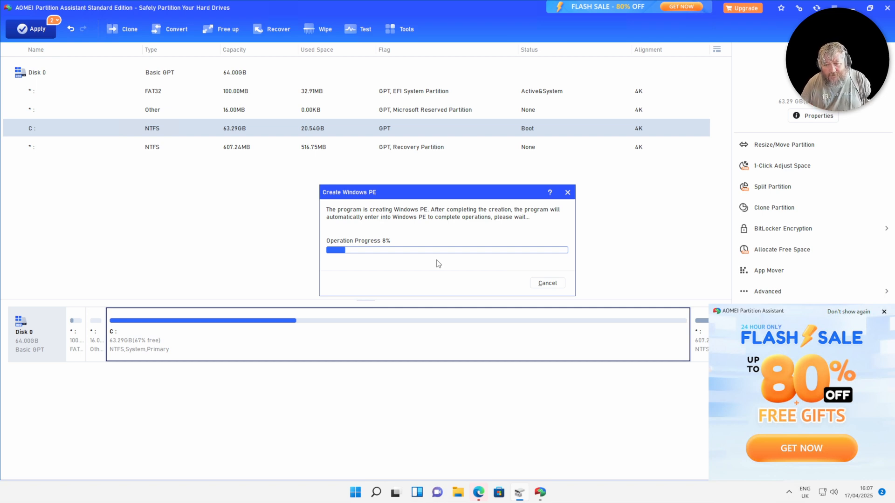
{"action": "left_click_drag", "start_coordinate": [426, 197], "coordinate": [421, 179]}
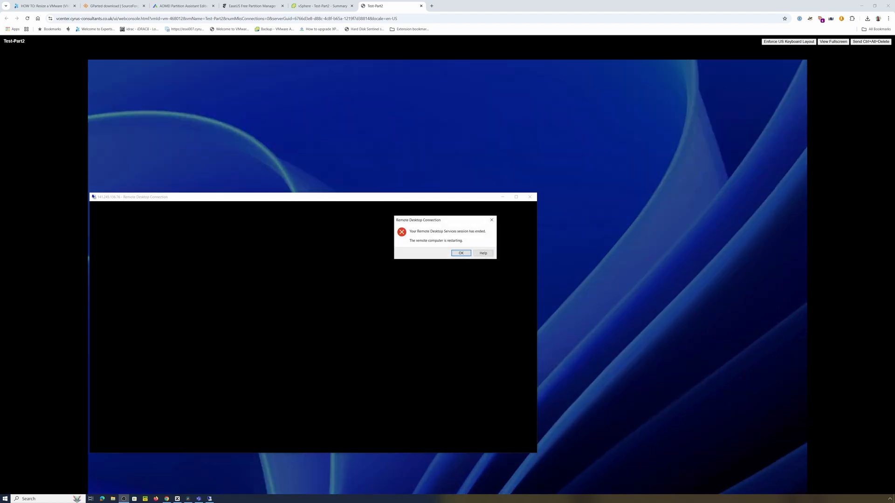
Dismiss the ended Remote Desktop session and restart the virtual machine from Windows PE in the Test-Part2 console
{"action": "left_click", "coordinate": [492, 220]}
{"action": "left_click", "coordinate": [479, 110]}
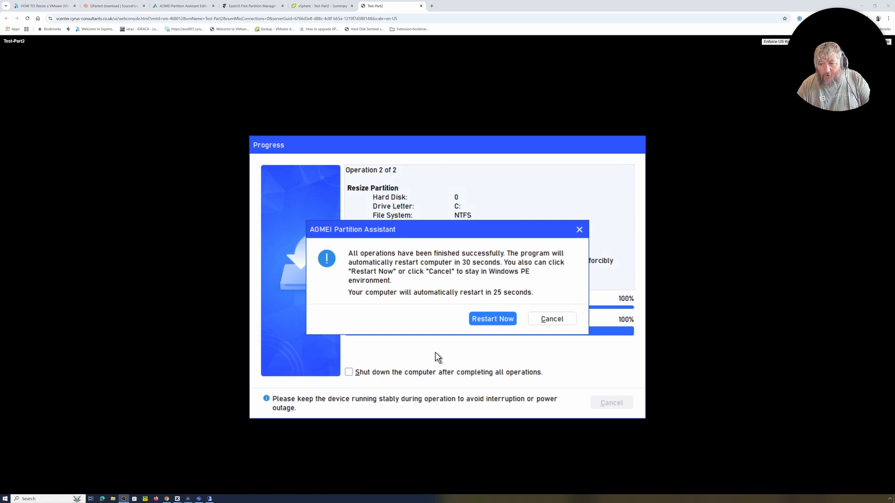
{"action": "left_click", "coordinate": [488, 321]}
{"action": "left_click", "coordinate": [487, 320]}
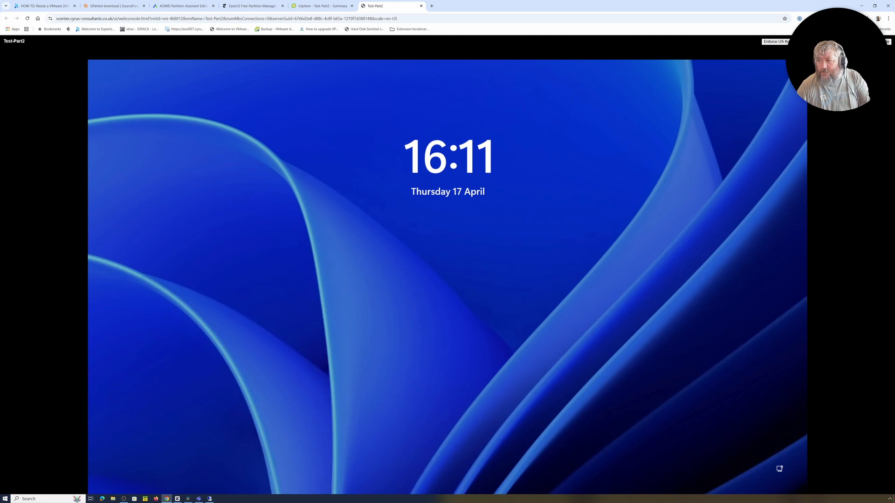
Unlock the Test-Part2 virtual machine and sign in to Windows with the account password
{"action": "left_click", "coordinate": [871, 42]}
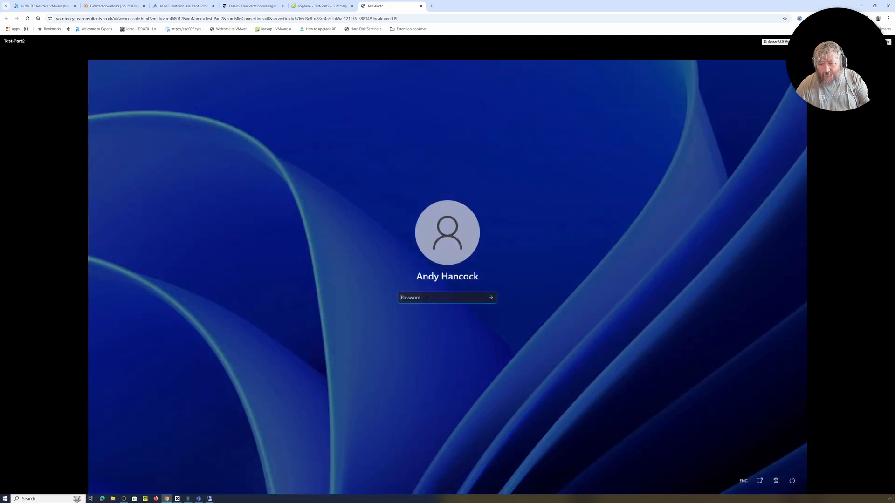
{"action": "type", "text": "******"}
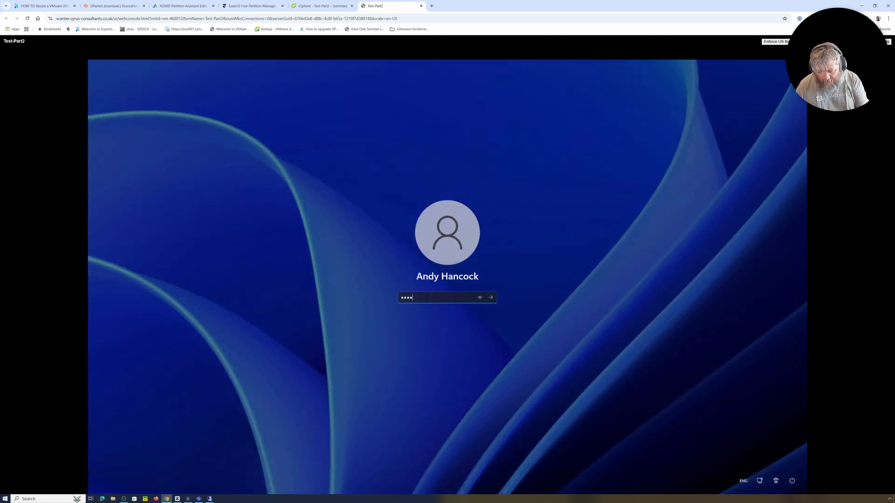
{"action": "type", "text": "********"}
{"action": "key", "text": "Return"}
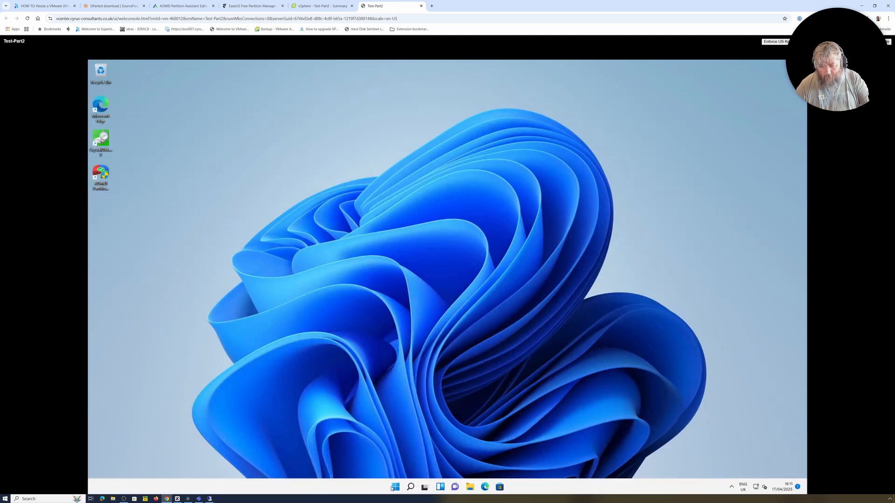
Open Disk Management in a maximized window and examine the C: and recovery partitions on Disk 0
{"action": "right_click", "coordinate": [394, 487]}
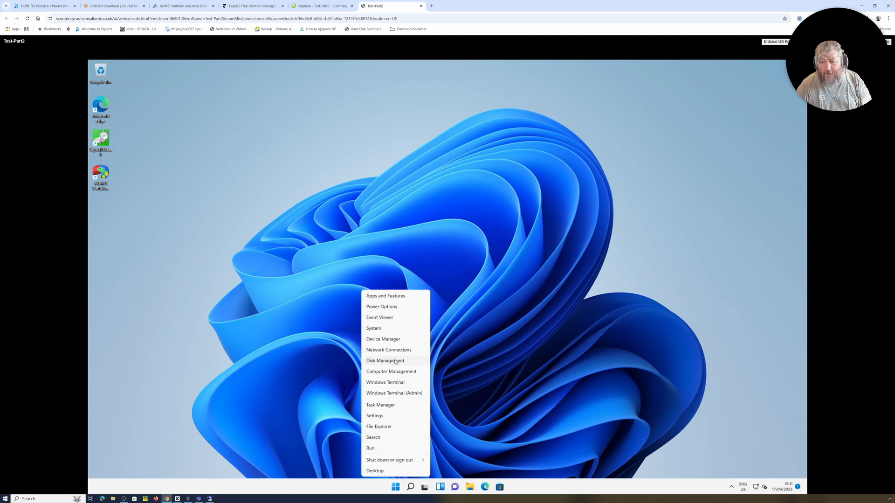
{"action": "left_click", "coordinate": [395, 362]}
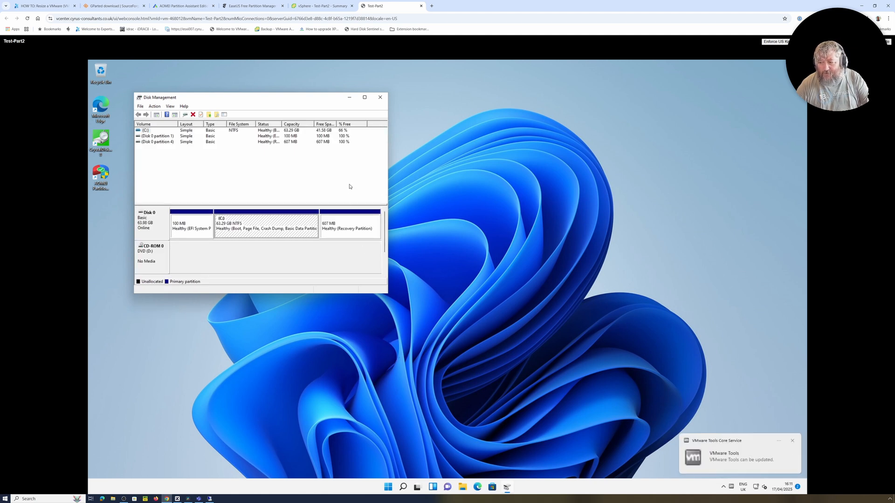
{"action": "left_click", "coordinate": [365, 97]}
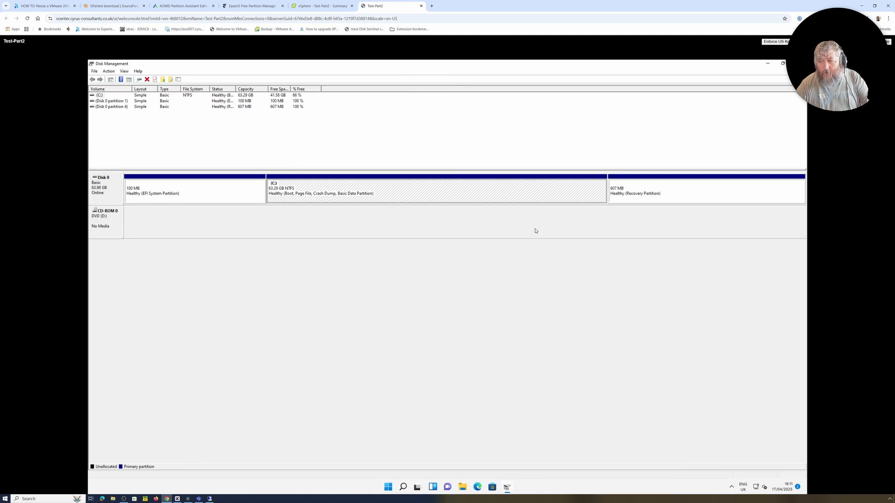
{"action": "left_click", "coordinate": [642, 198]}
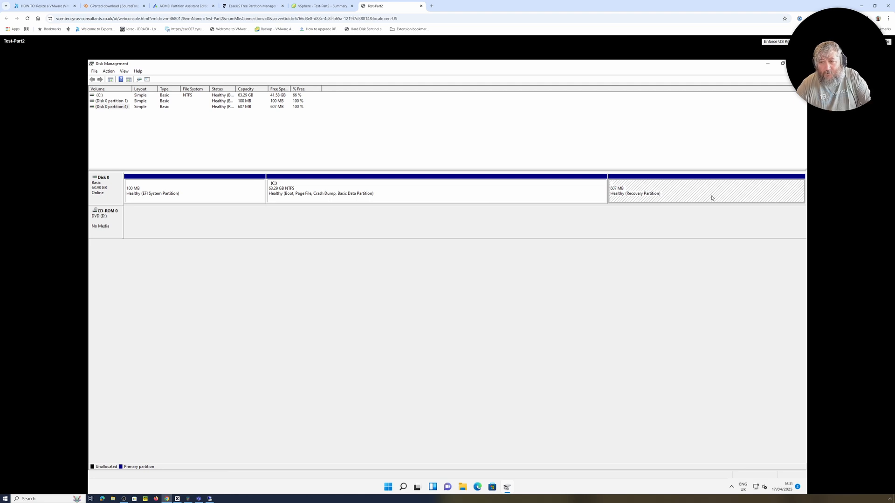
{"action": "left_click", "coordinate": [348, 195]}
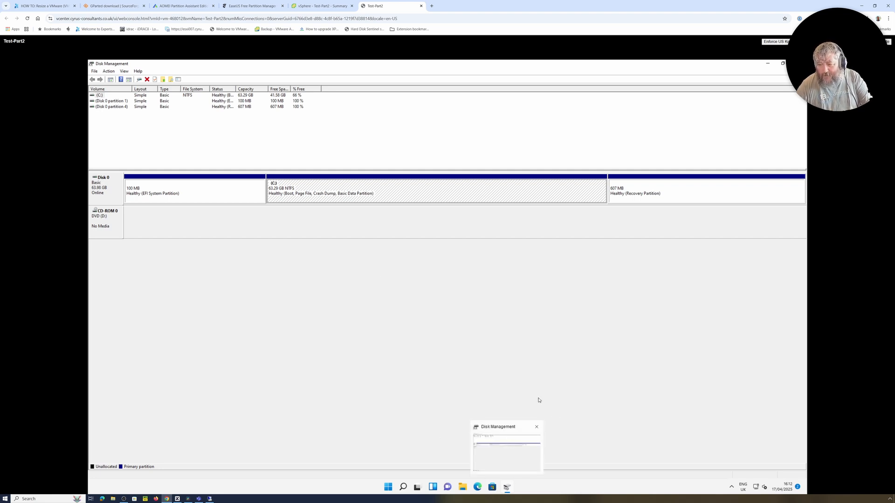
{"action": "left_click", "coordinate": [768, 65]}
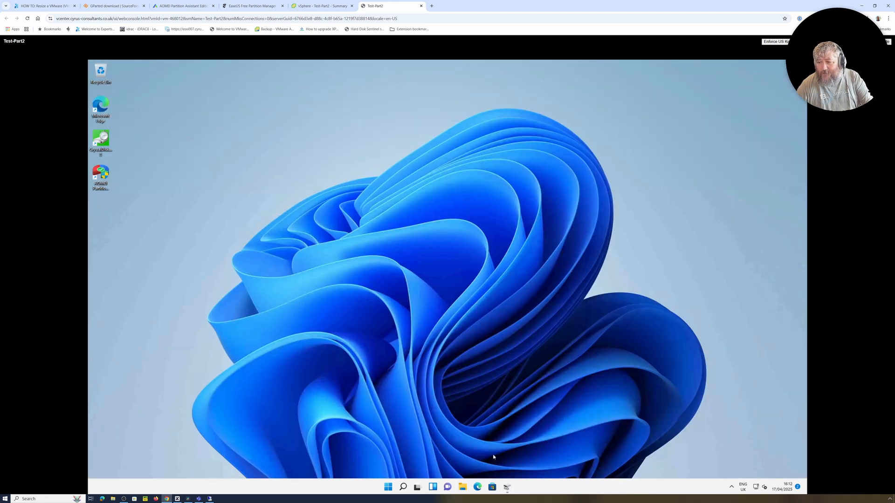
{"action": "left_click", "coordinate": [507, 487]}
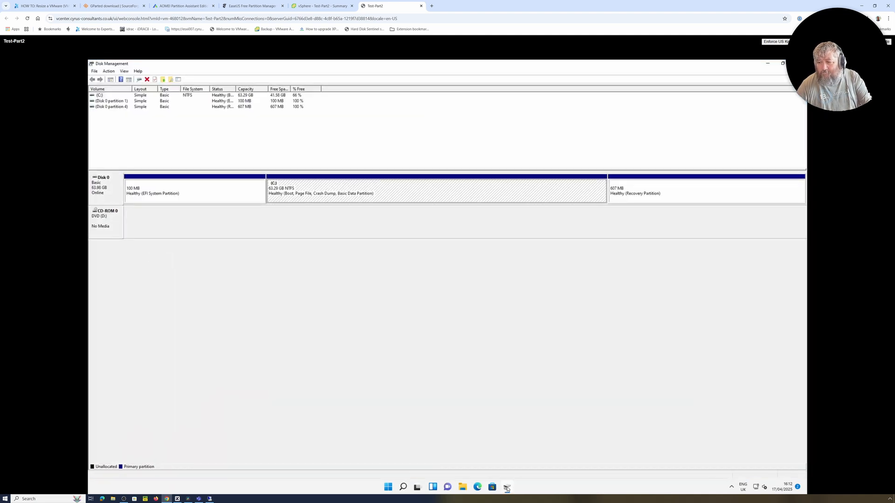